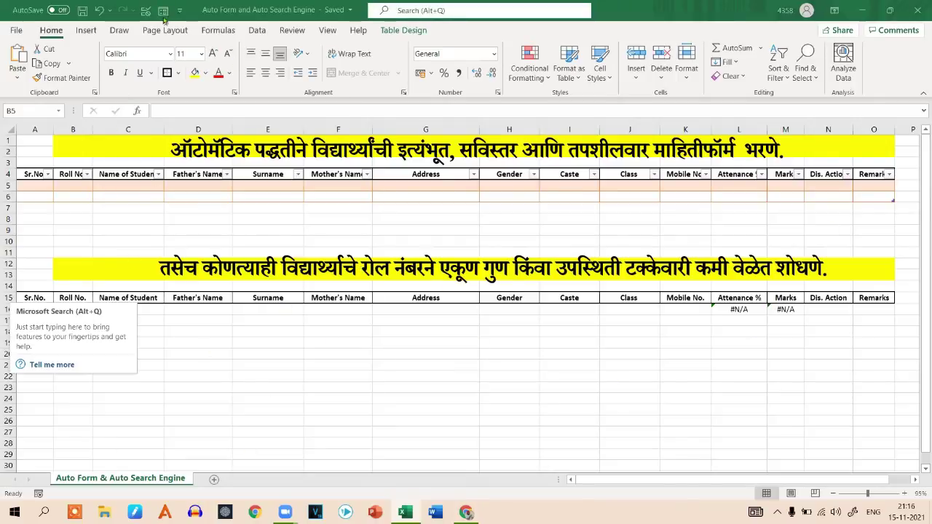
Open the data entry form for the Auto Form & Auto Search Engine table from cell C5
click(128, 187)
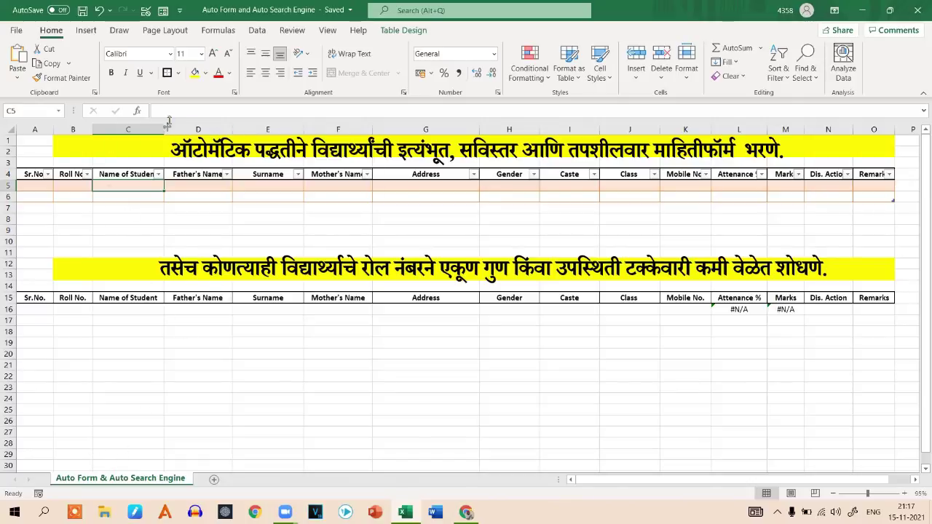
click(163, 12)
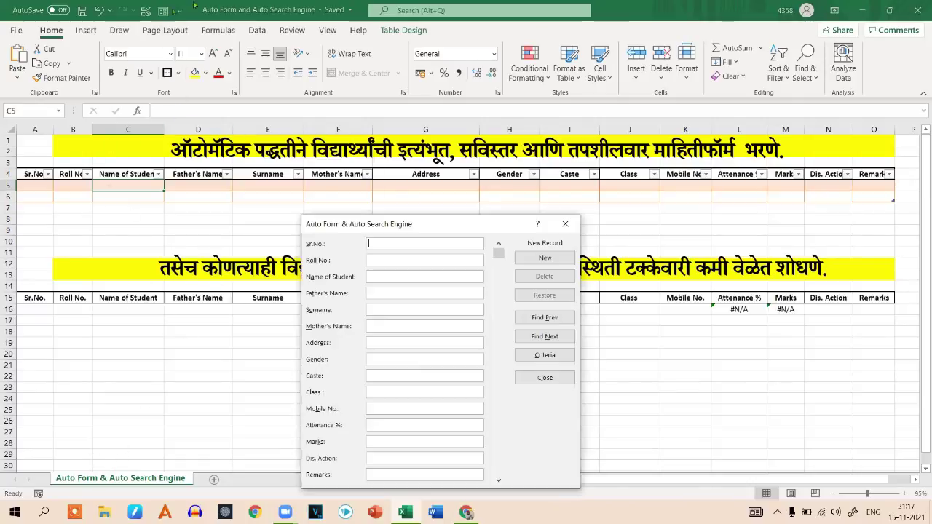
mouse_move(400, 224)
mouse_down()
mouse_move(305, 150)
mouse_move(471, 228)
mouse_up()
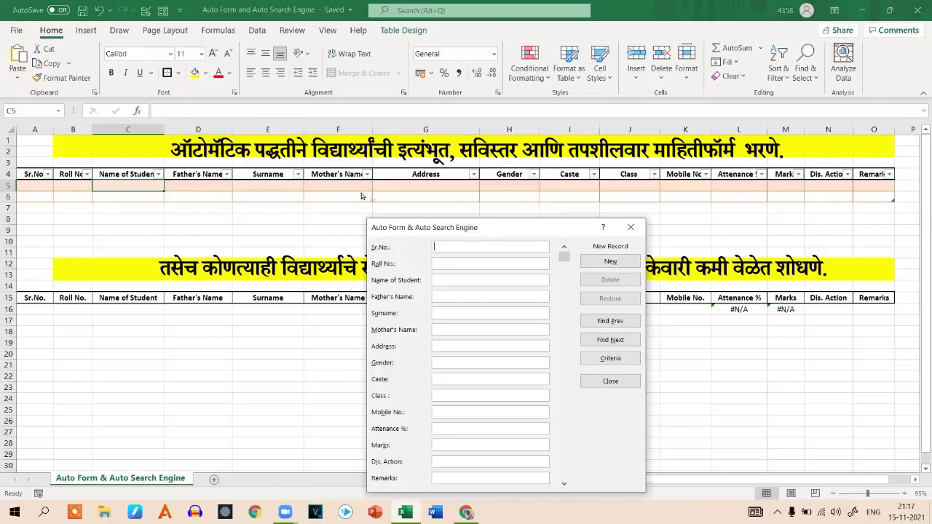
drag(480, 229, 390, 147)
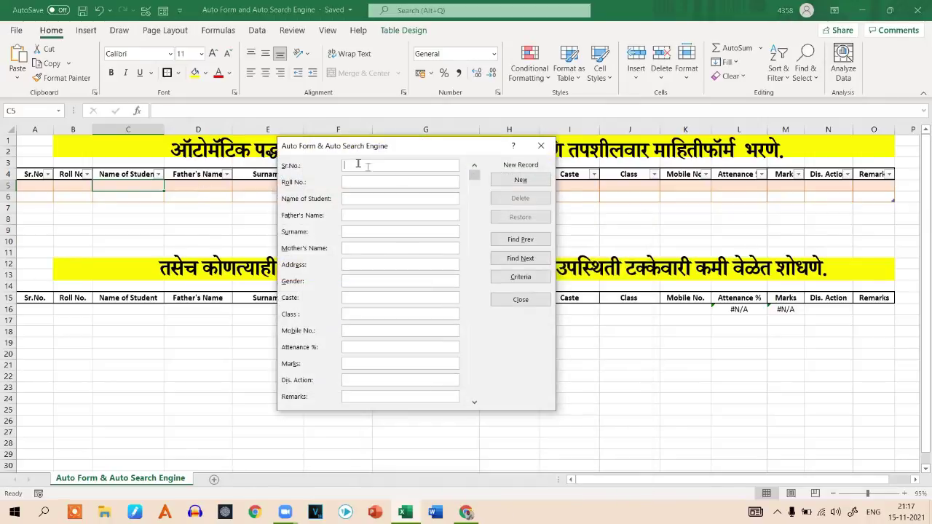
drag(381, 149, 431, 207)
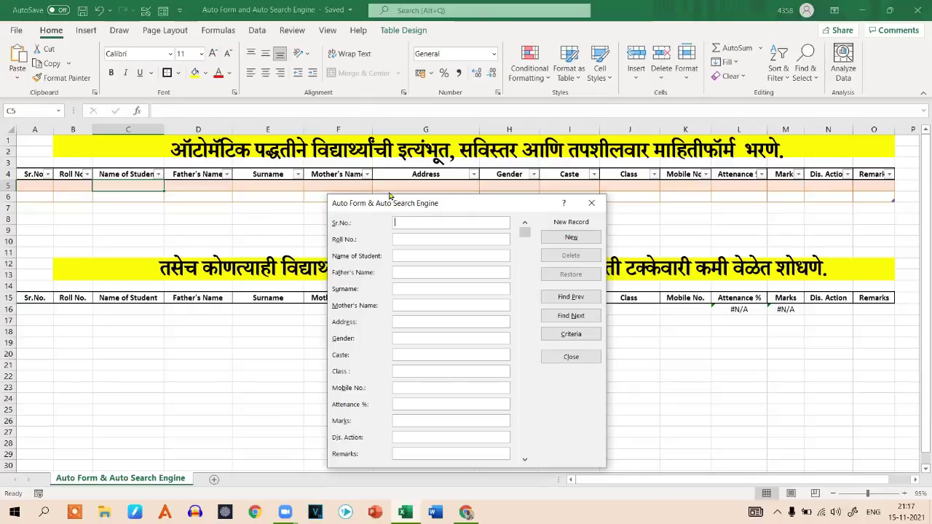
drag(393, 205, 324, 126)
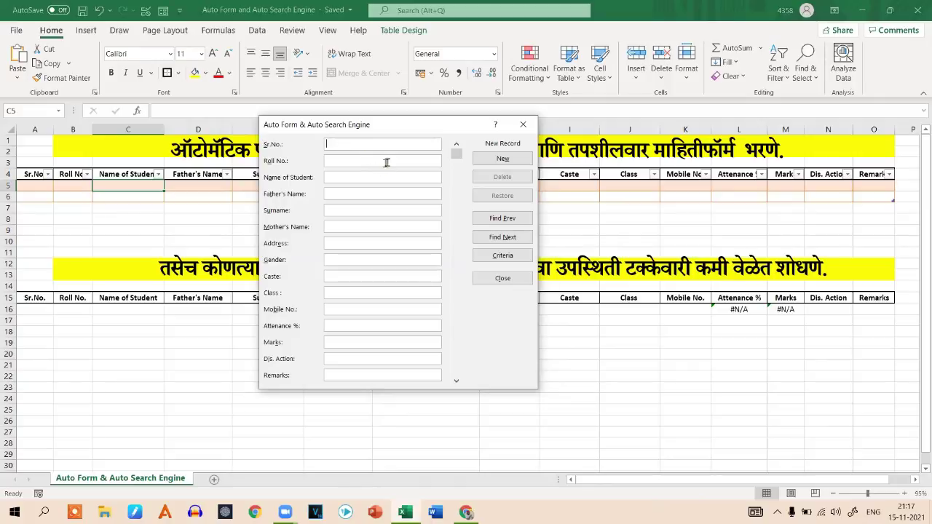
Enter the first student's record: serial 1, roll CS01, attendance 95, marks 85, remark GOOD
text(1)
text(o)
key(Caps_Lock)
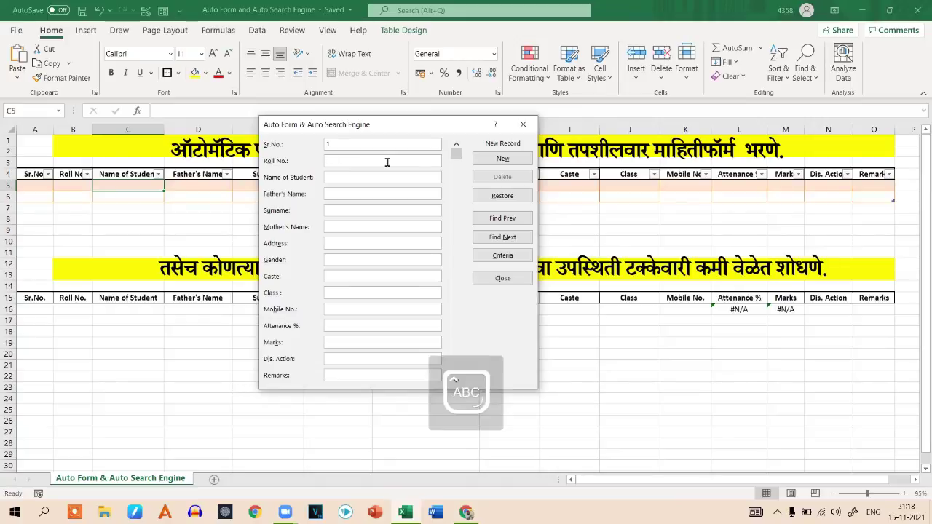
key(Tab)
text(CS01)
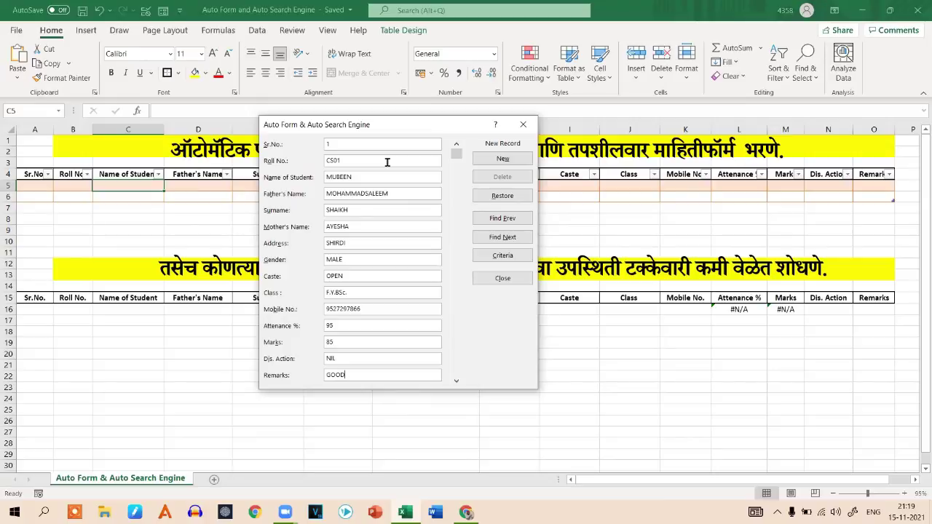
key(Return)
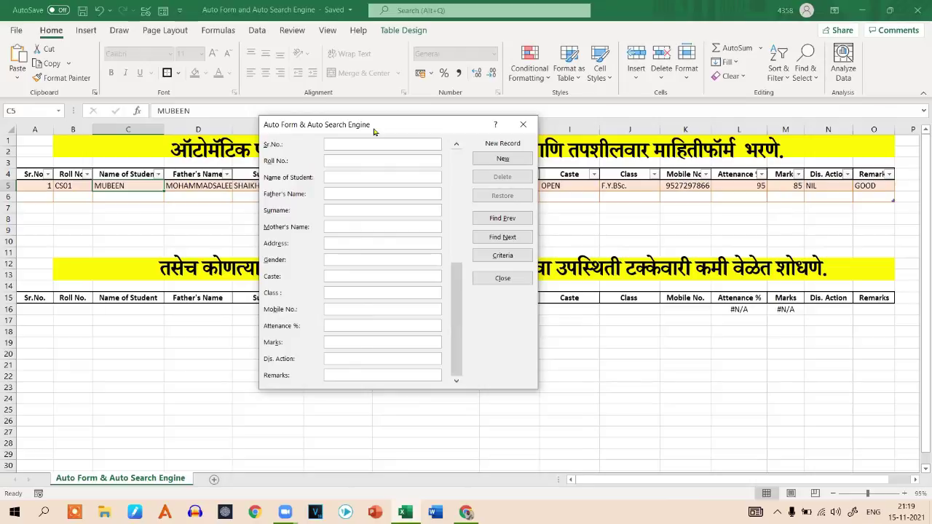
Add the second student's record: serial 2, roll CS02, attendance 96, marks 87, action NIL
drag(374, 131, 412, 284)
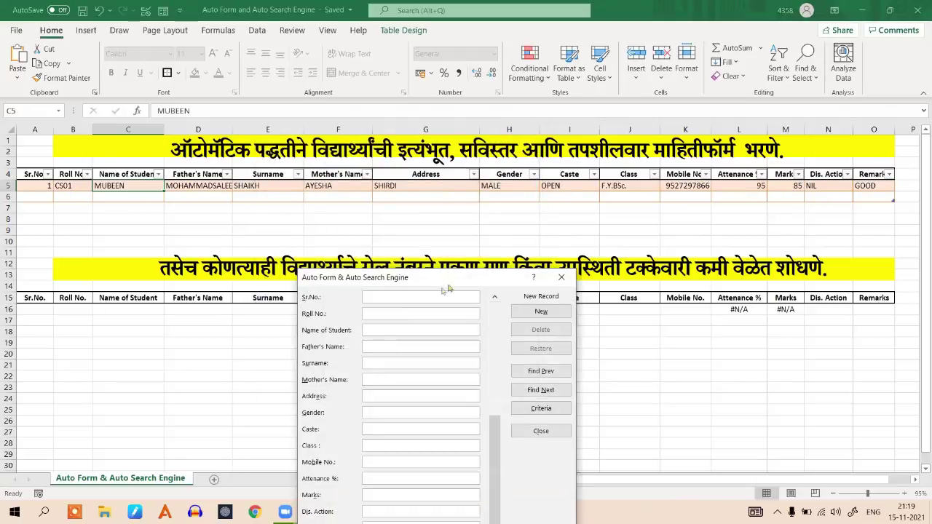
drag(436, 272, 413, 158)
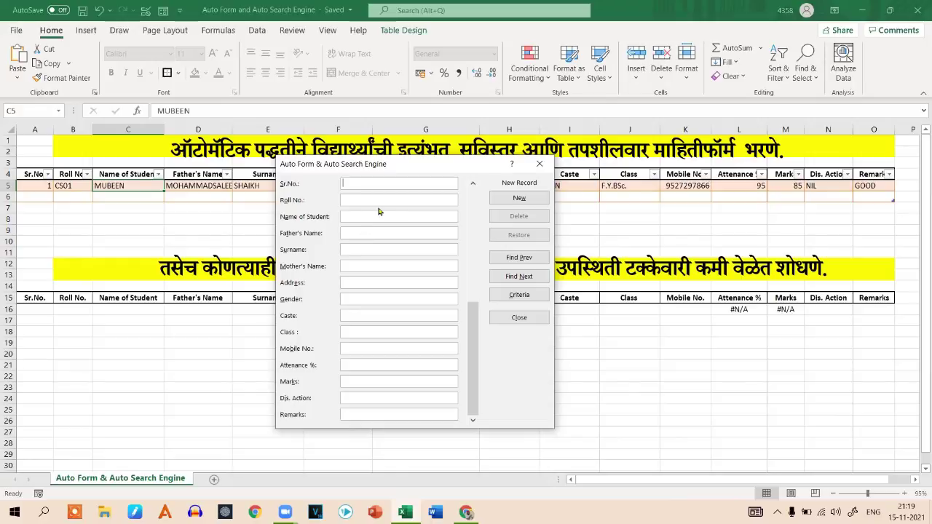
text(2)
text(02)
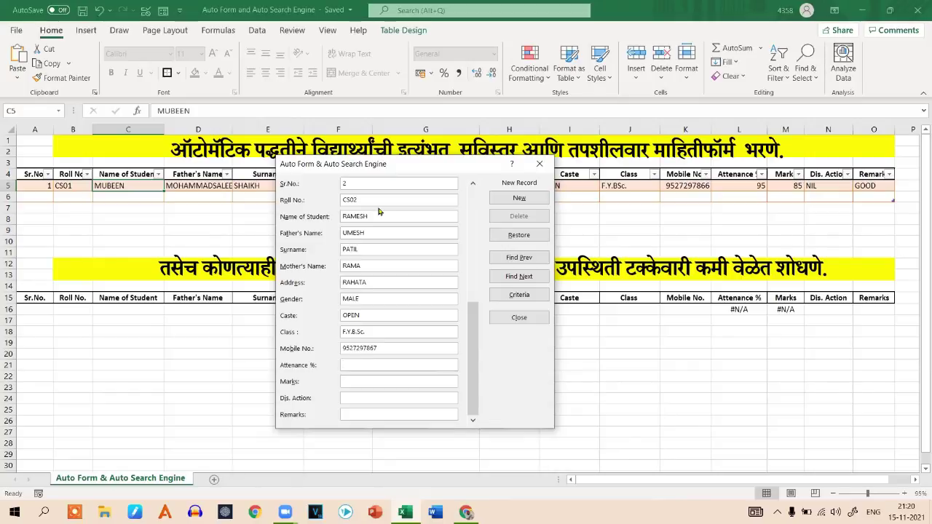
key(Tab)
text(96)
key(Tab)
key(Return)
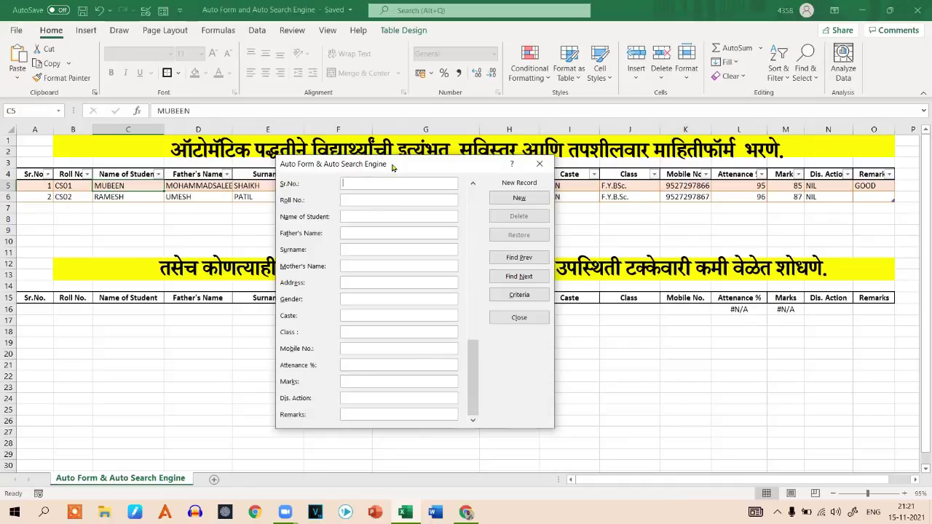
drag(391, 172, 601, 228)
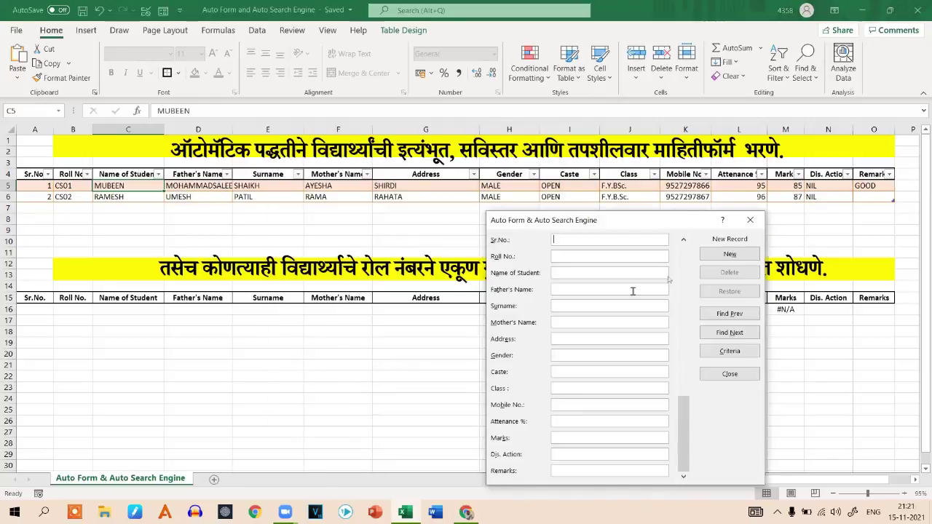
Browse the stored records in the form, back to the first student and forward to the second
drag(596, 222, 414, 197)
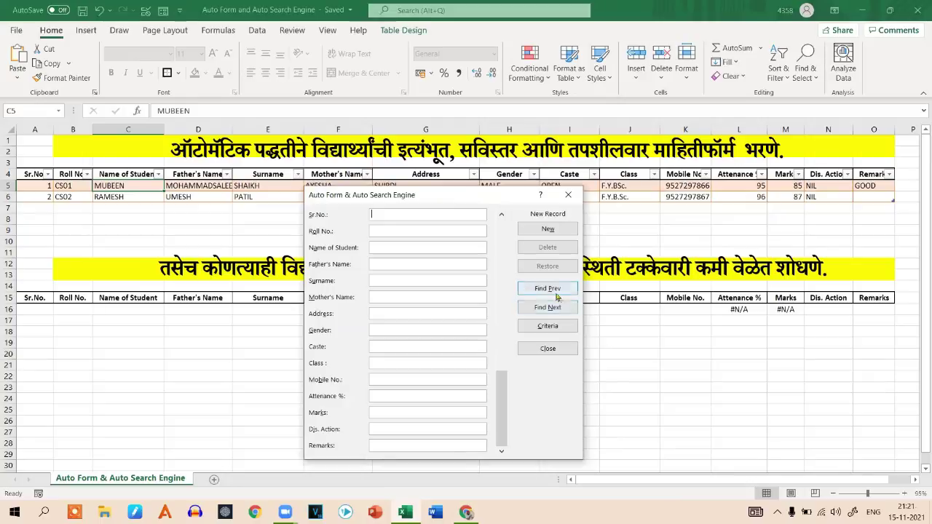
click(549, 289)
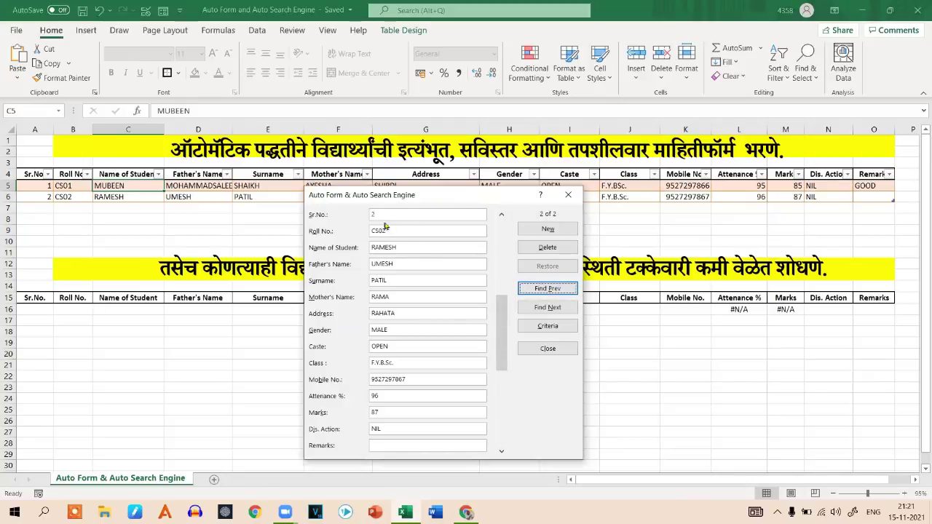
click(542, 307)
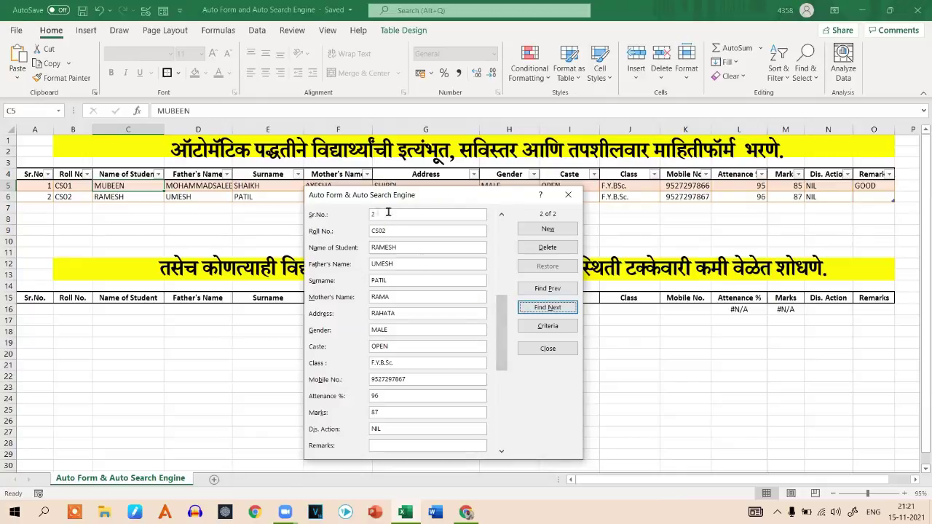
click(535, 290)
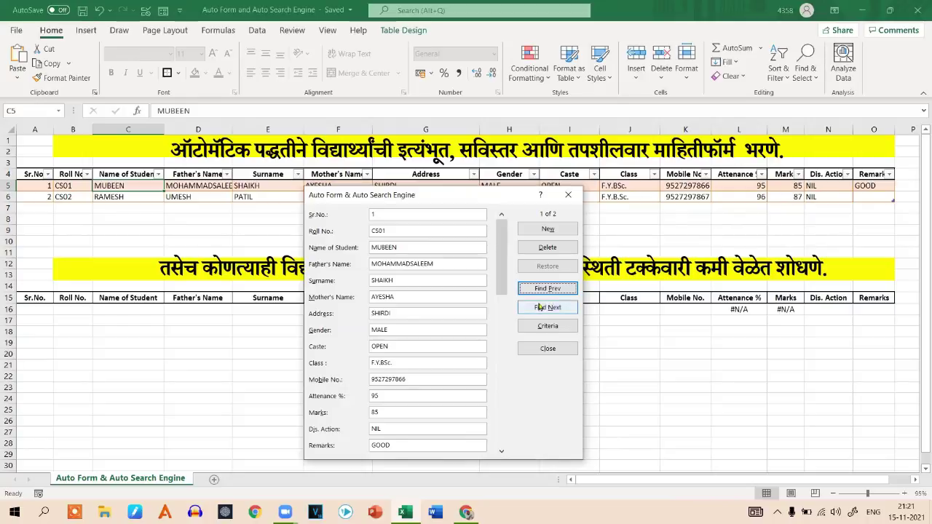
click(547, 307)
Give the second student the remark BEST, commit it, and begin a new record with serial 03
click(463, 445)
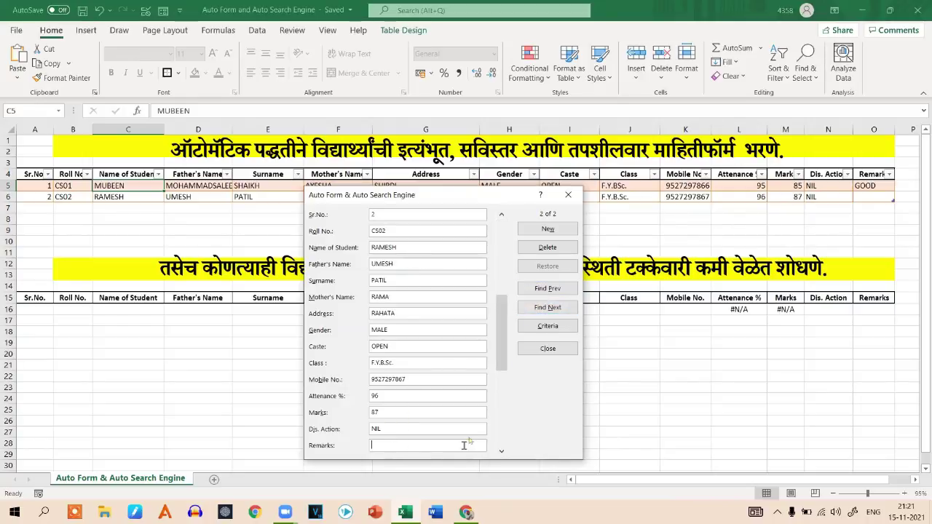
text(8)
text(T)
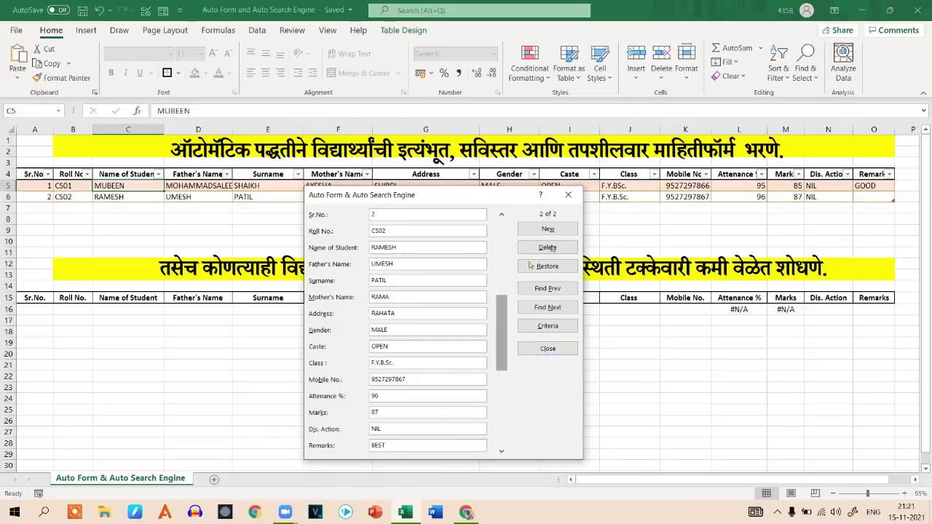
click(538, 232)
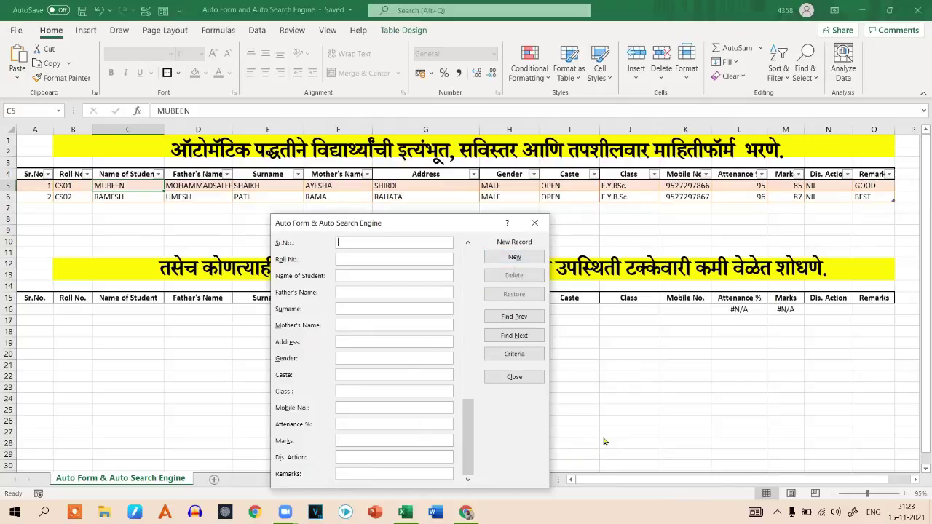
text(03)
Add the CS03 record with attendance 75 and marks 67, close the form, and select lookup cell A16
click(349, 426)
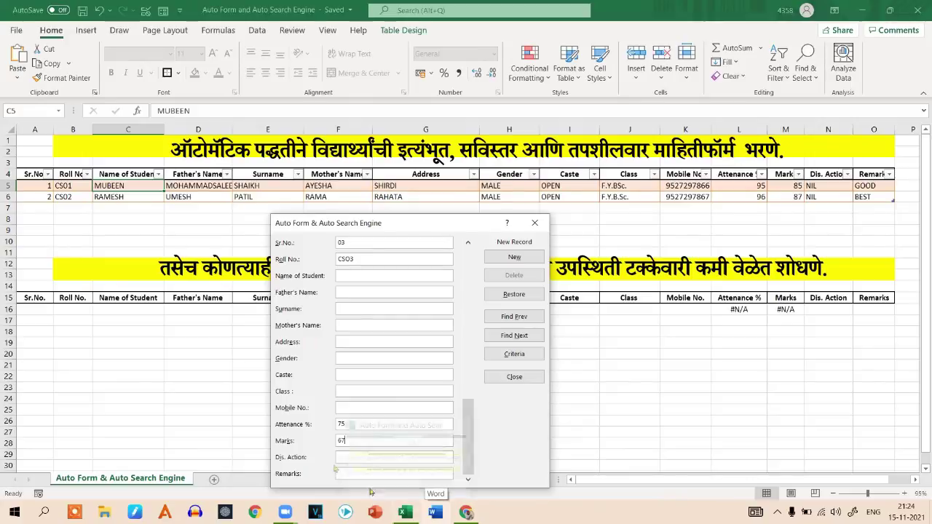
click(517, 260)
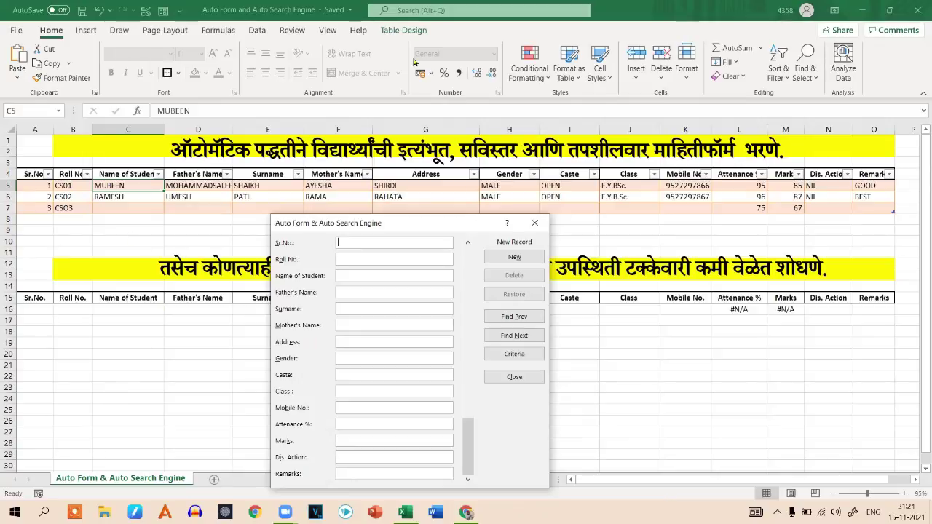
click(514, 377)
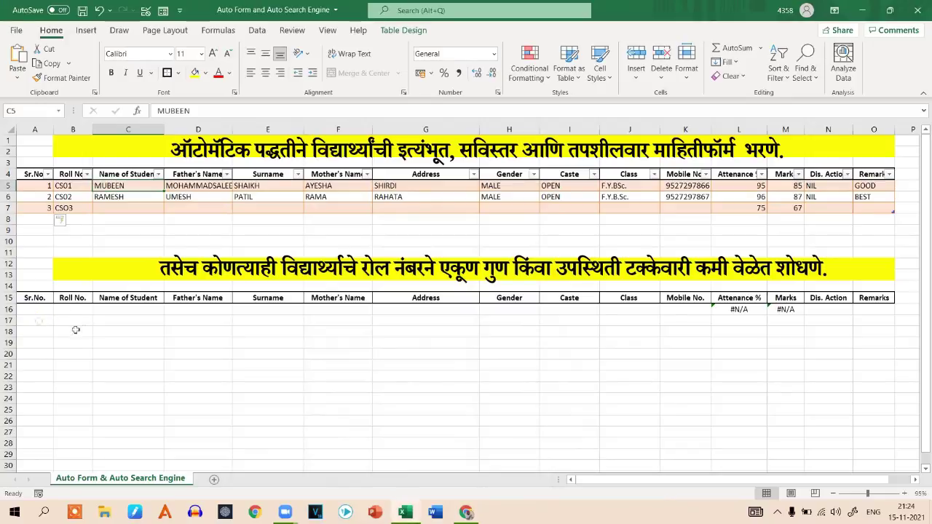
click(32, 313)
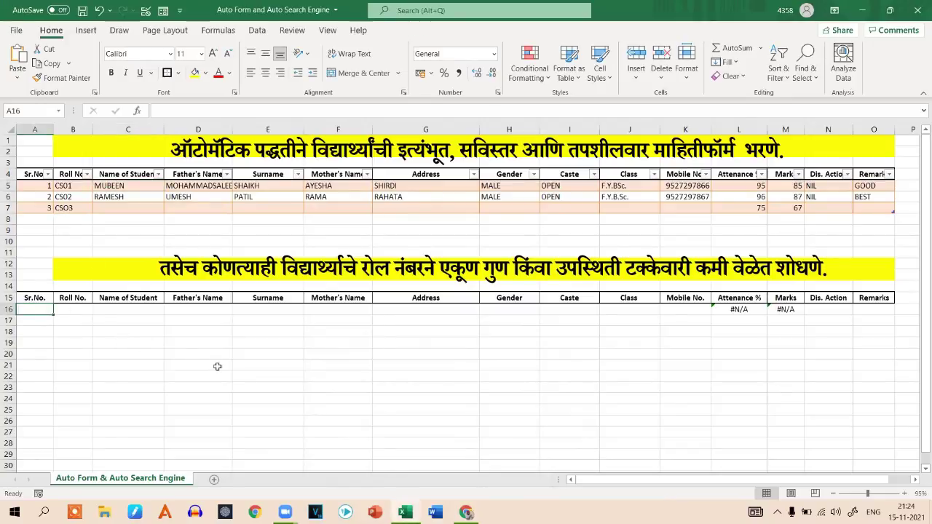
Look up serial numbers 1 and then 2 in cell A16 to fill Attendance and Marks
text(1)
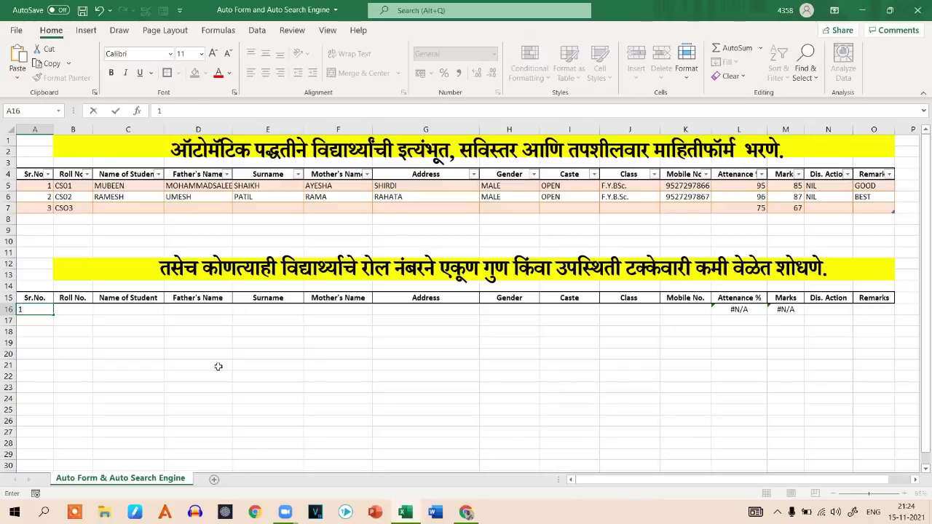
key(Return)
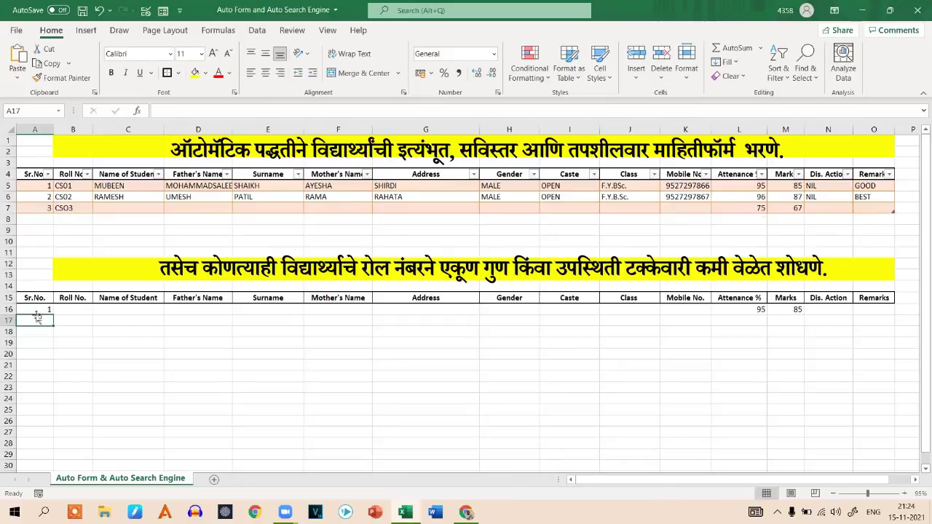
text(2)
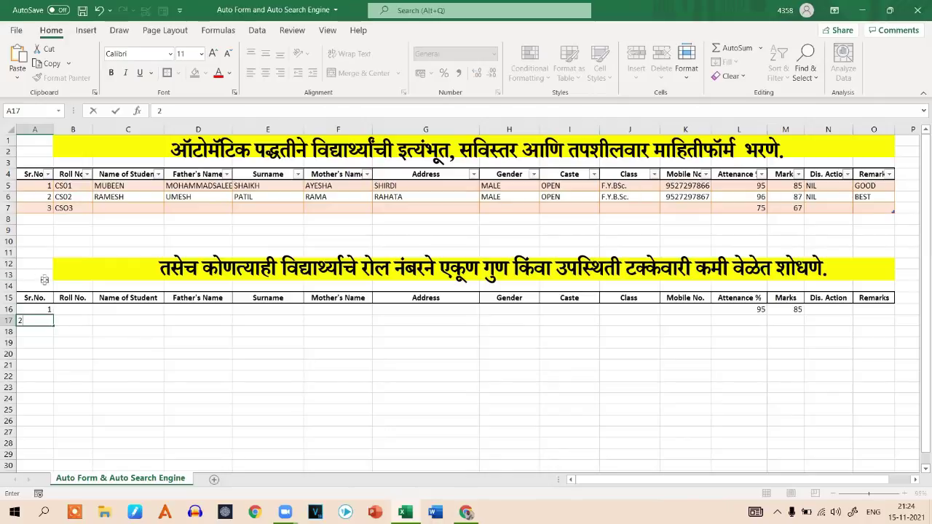
click(42, 309)
double_click(42, 309)
key(BackSpace)
text(2)
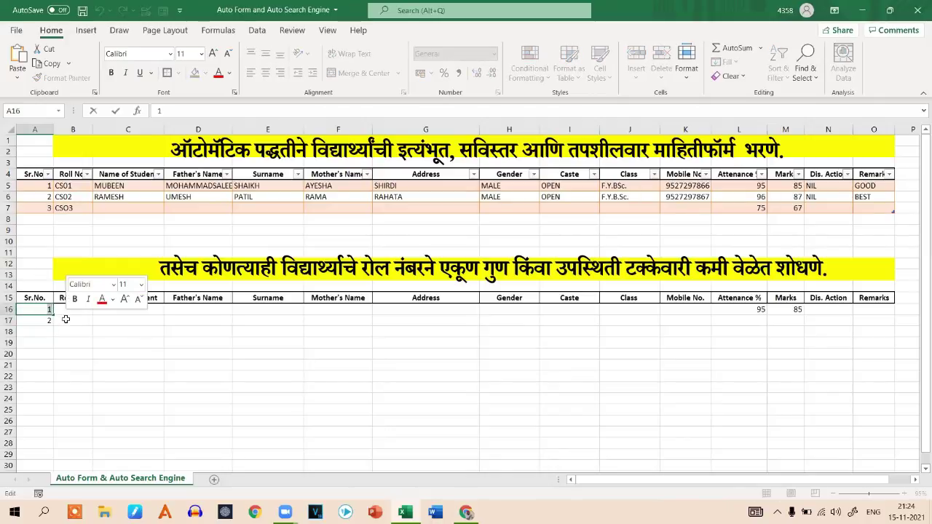
key(Return)
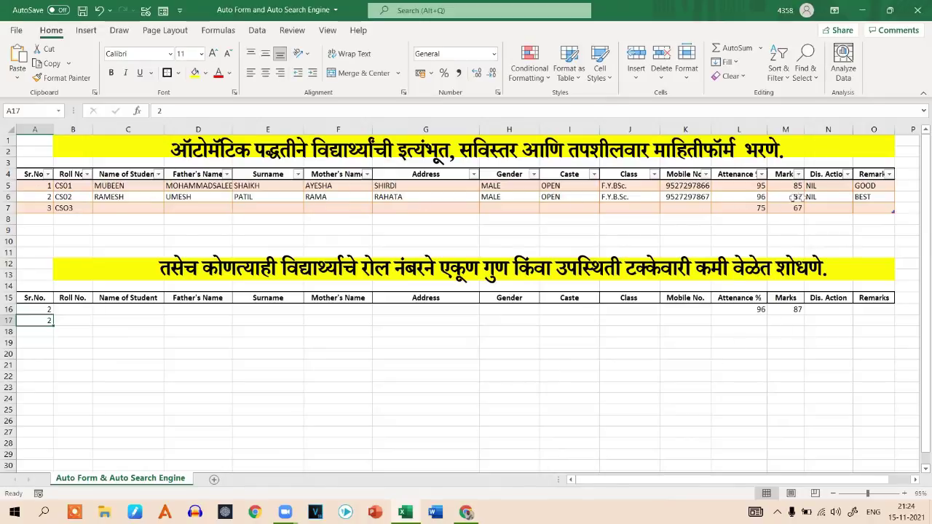
Change A16 to serial 3 to pull attendance 75 and marks 67, then minimize Excel
click(45, 308)
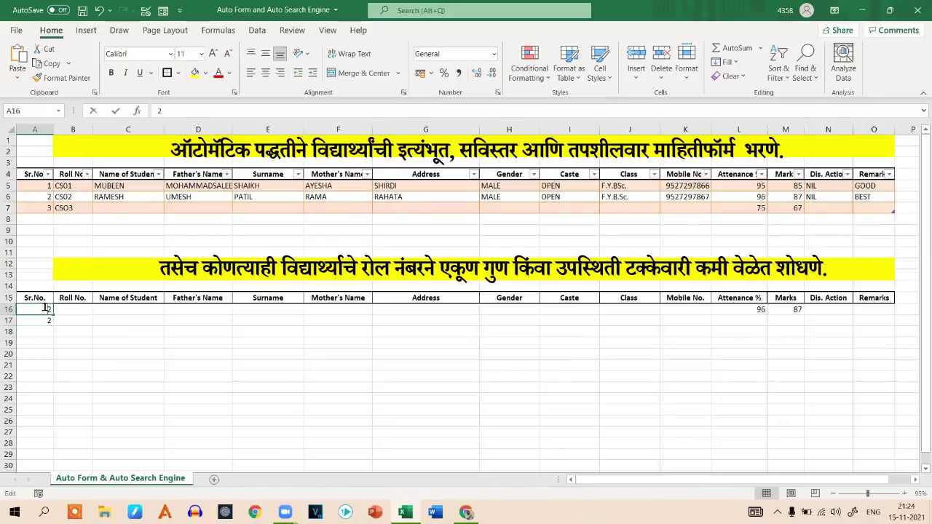
key(BackSpace)
text(3)
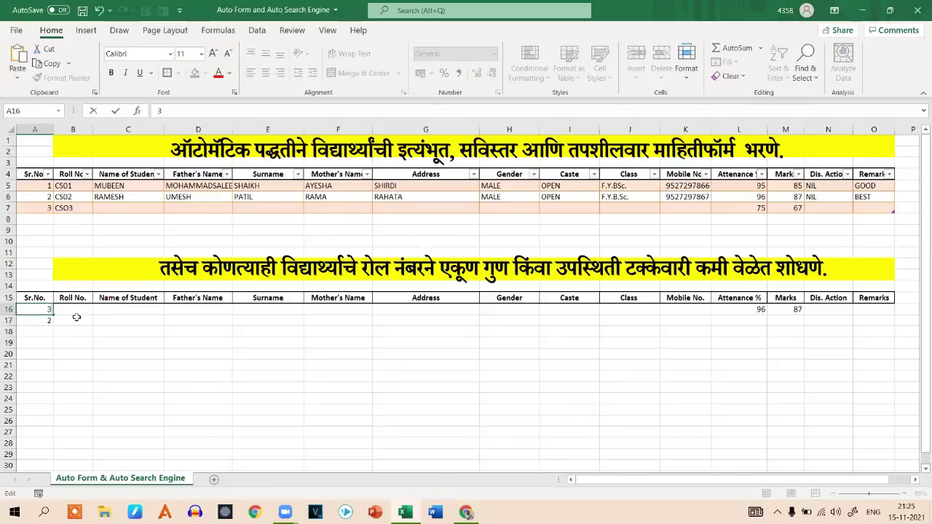
key(Return)
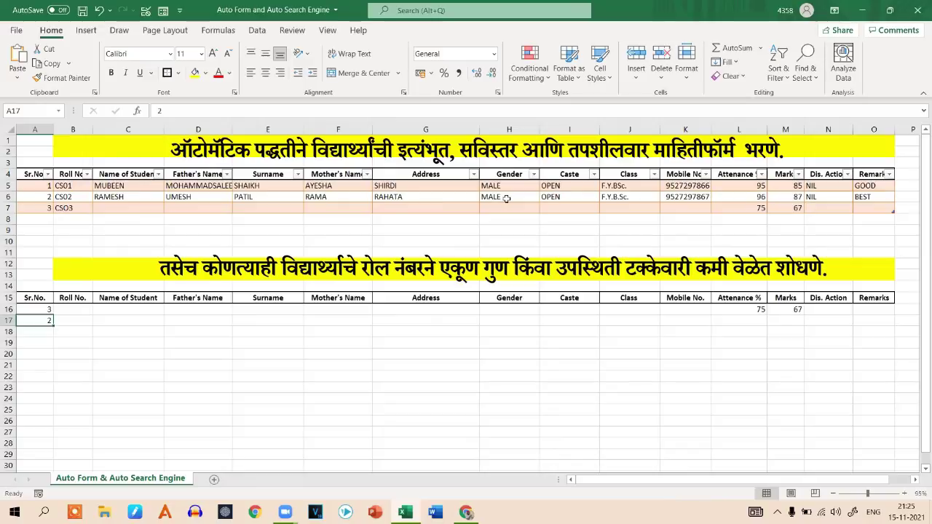
click(862, 11)
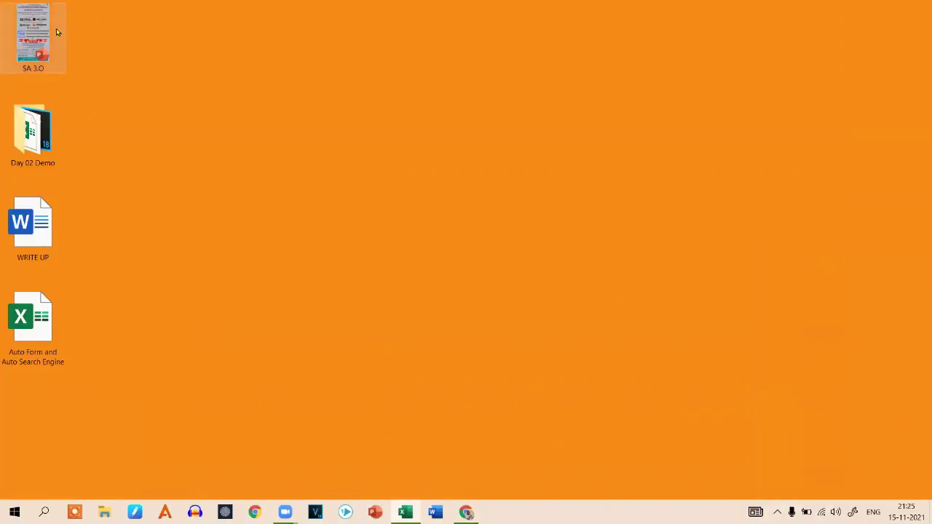
Open the SA 3.0 presentation from the desktop and show its training-course flyer as a slide show
double_click(56, 32)
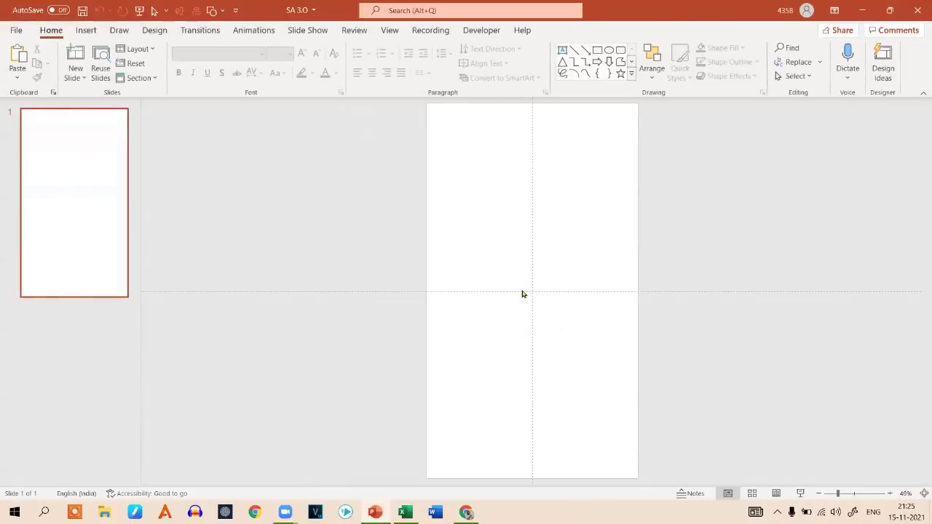
click(801, 493)
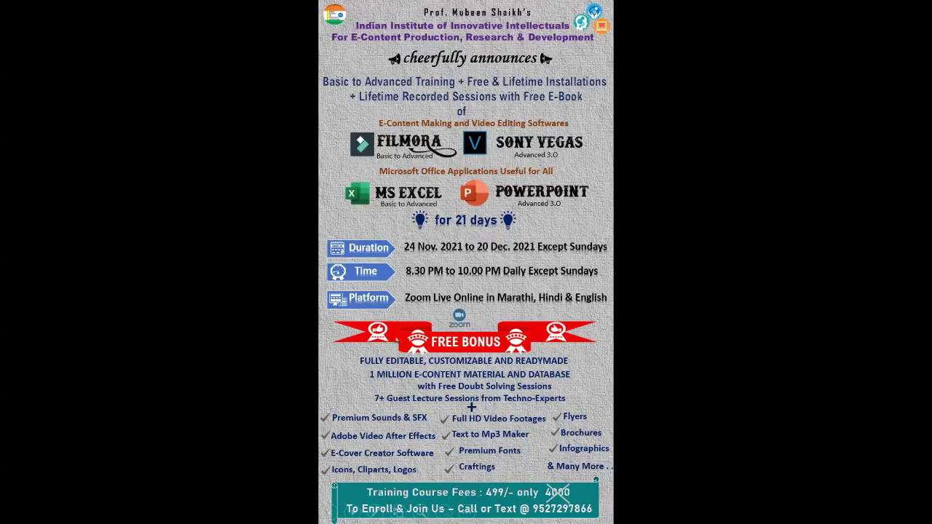
Exit the SA 3.0 slide show and minimize PowerPoint to the desktop
key(Escape)
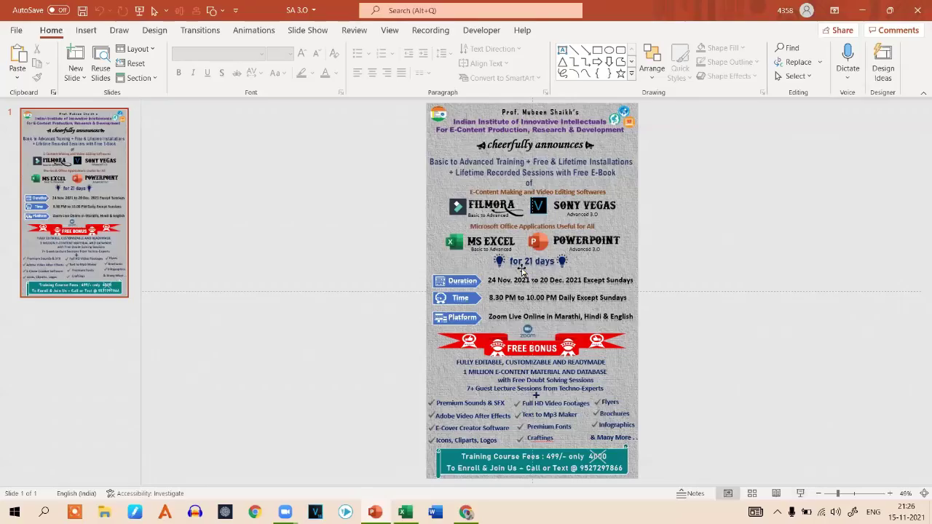
click(866, 6)
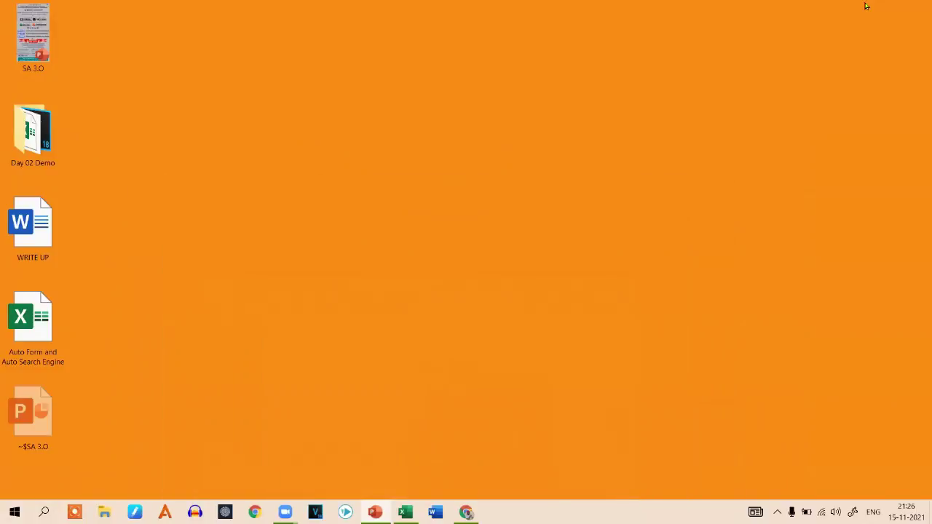